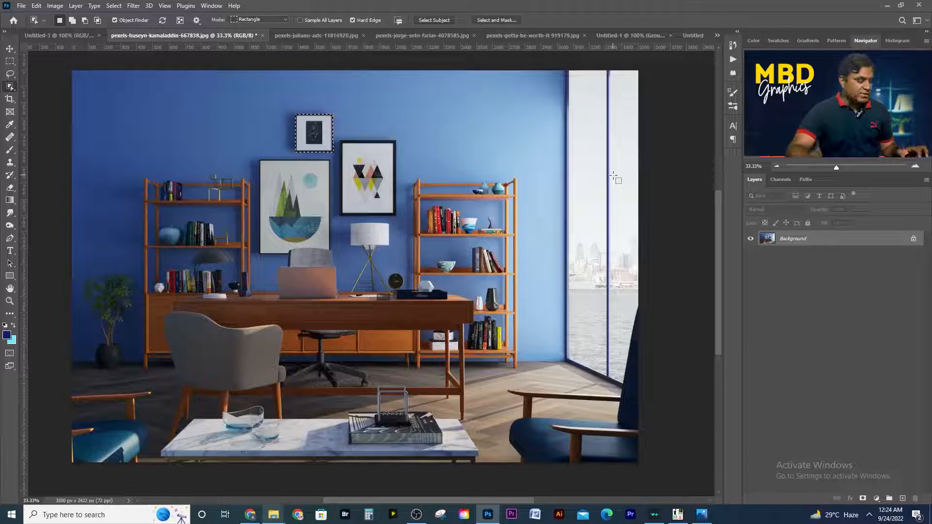
Try isolating the framed geometric artwork on its own layer with the Background hidden, and undo the separation.
key("ctrl+d")
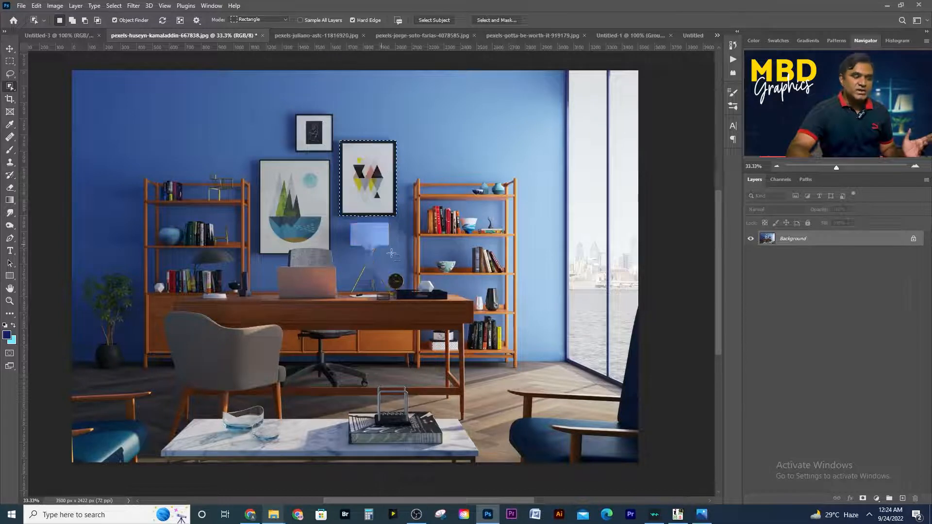
right_click(368, 175)
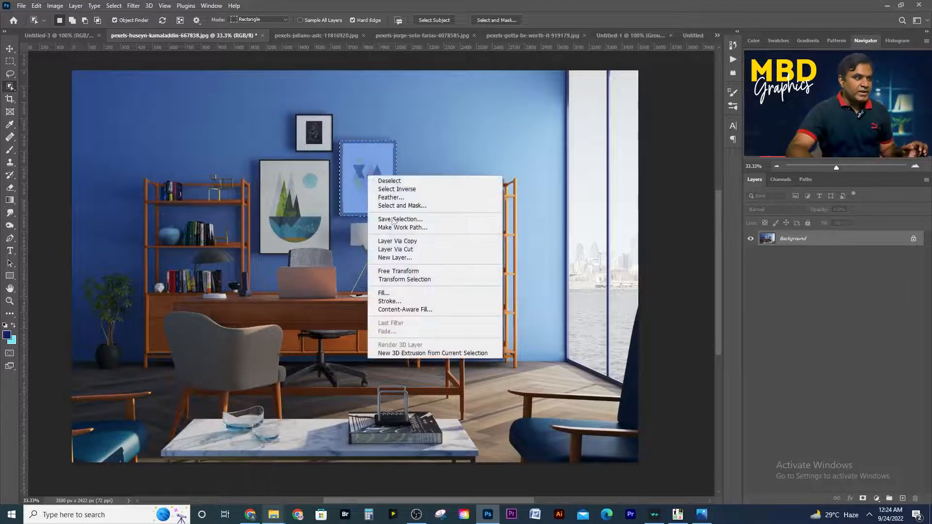
left_click(409, 249)
left_click(751, 254)
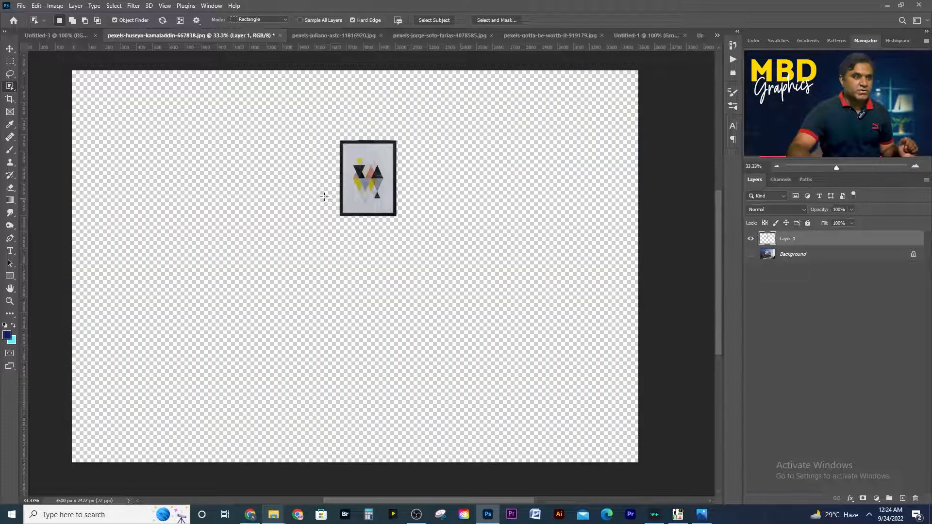
key("ctrl+z")
key("ctrl+z")
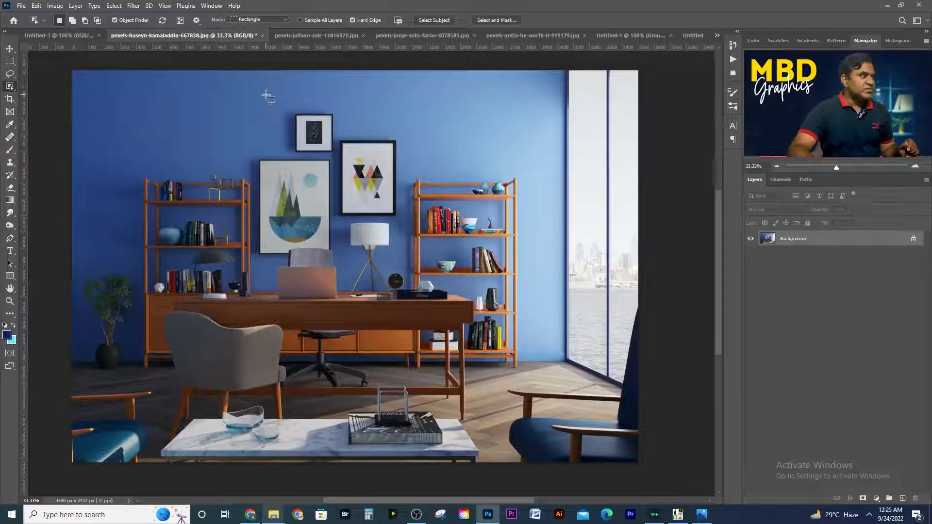
Show all detected objects and build a combined selection of the three picture frames, laptop, chair back and table lamp.
key("n")
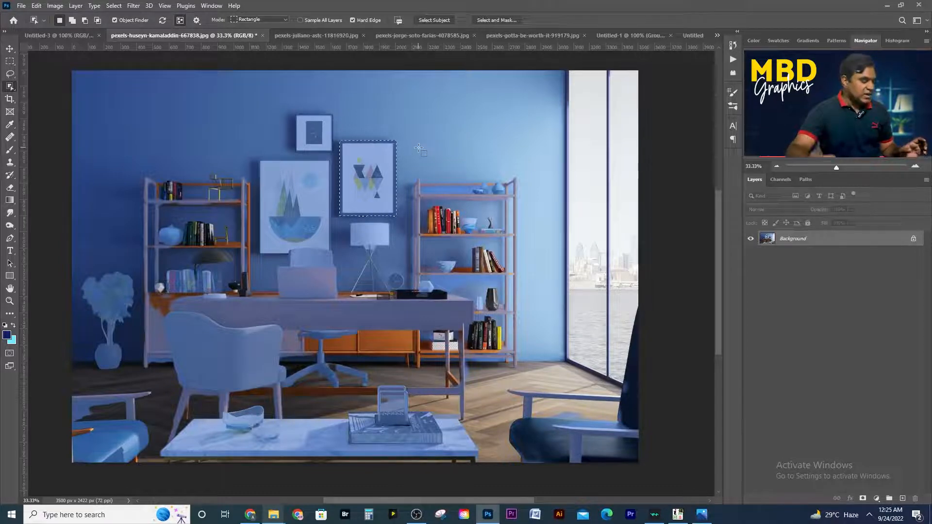
left_click(316, 133, "shift")
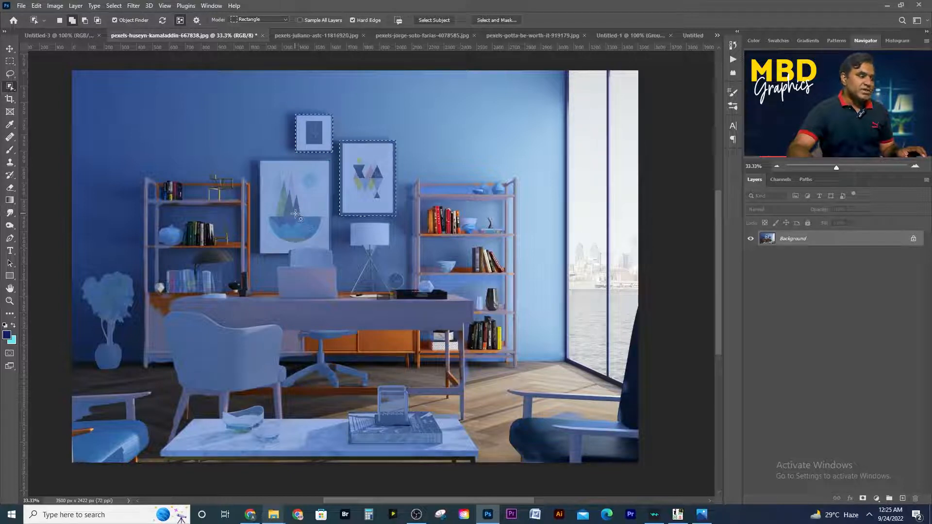
left_click(311, 273, "shift")
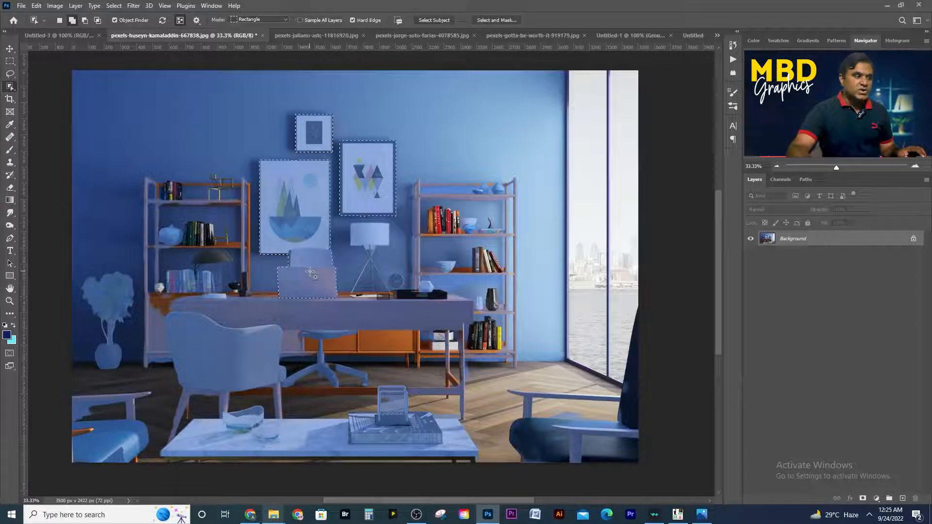
left_click(371, 233, "shift")
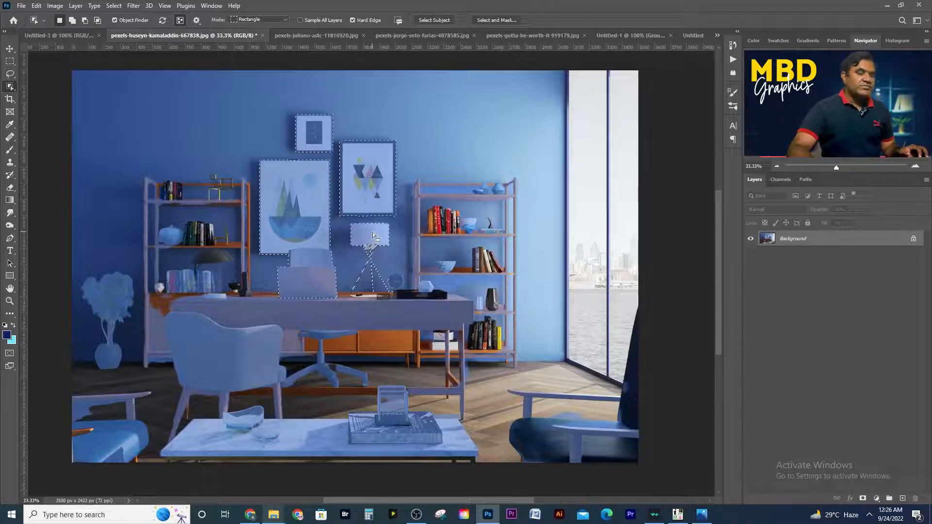
Copy the selected office objects onto a new layer and hide the Background layer.
right_click(367, 180)
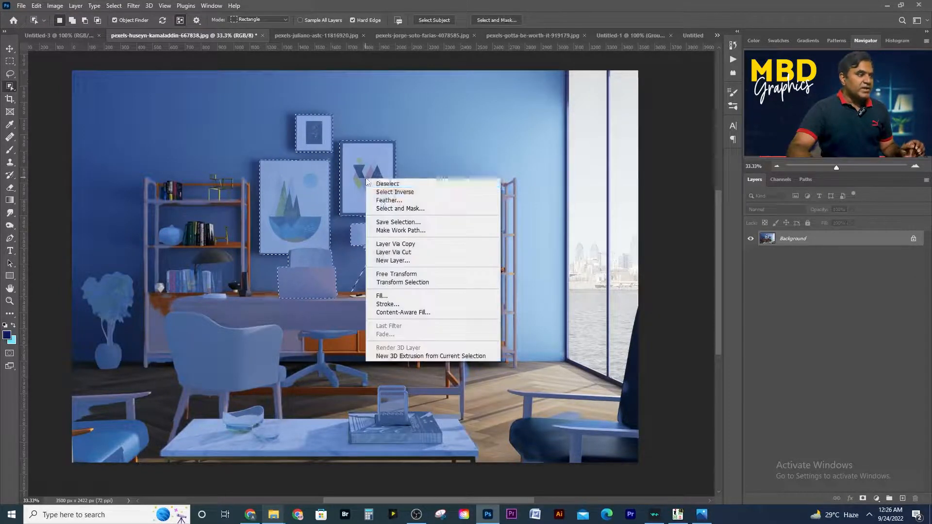
left_click(395, 244)
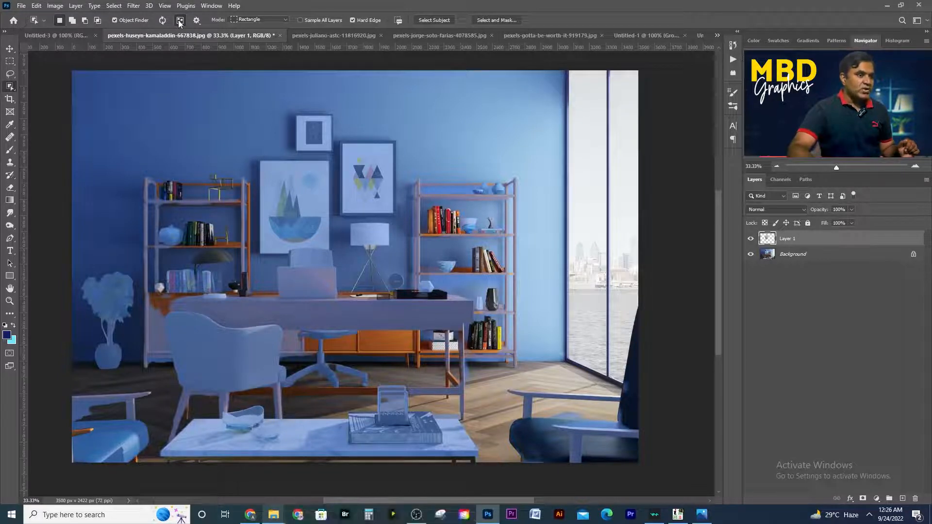
left_click(751, 254)
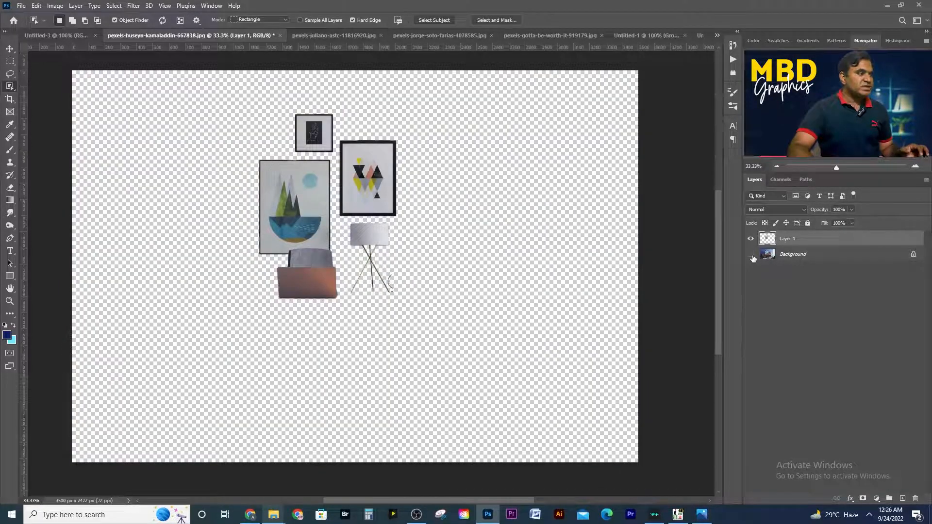
Examine the cut-out edges of the picture frames, laptop, chair back and table lamp up close.
scroll(290, 220, "up", 5)
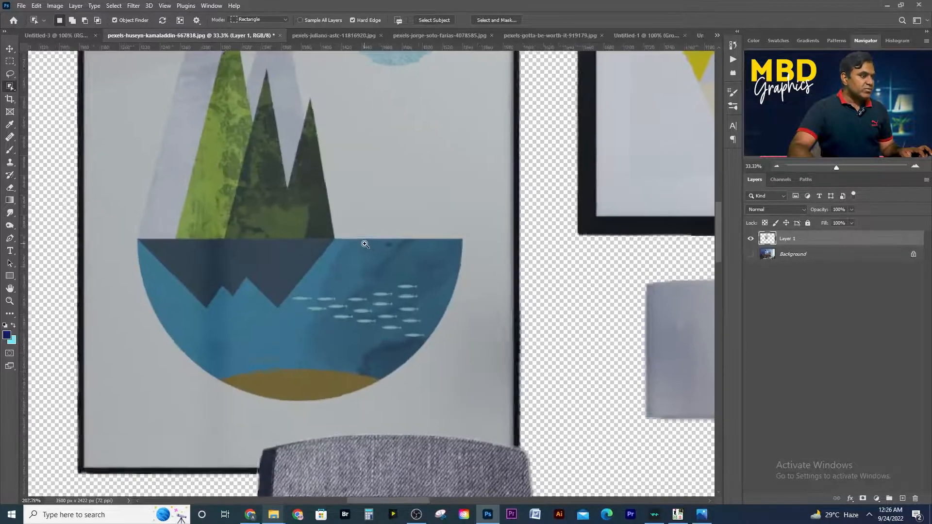
scroll(529, 348, "up", 10)
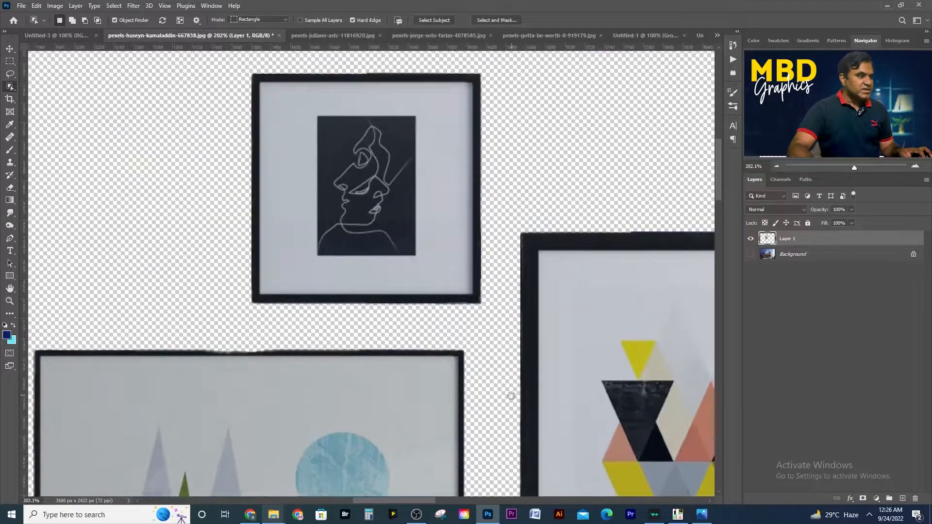
scroll(510, 391, "right", 10)
scroll(505, 363, "down", 10)
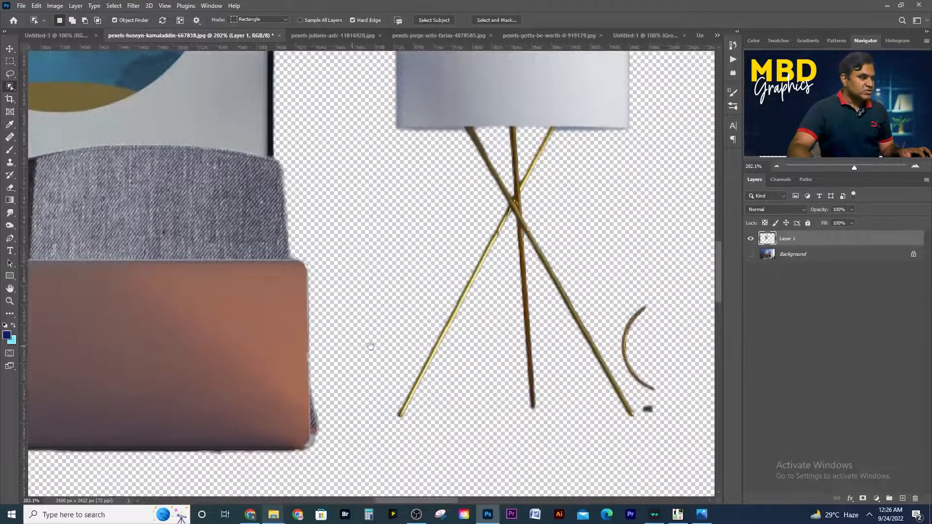
left_click_drag(371, 347, 679, 348)
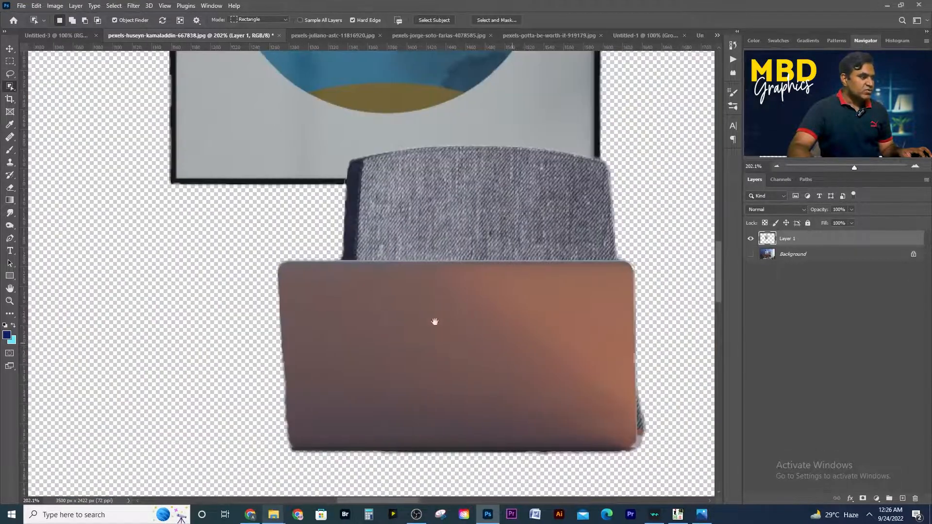
left_click_drag(419, 323, 358, 312)
left_click(458, 221, "alt")
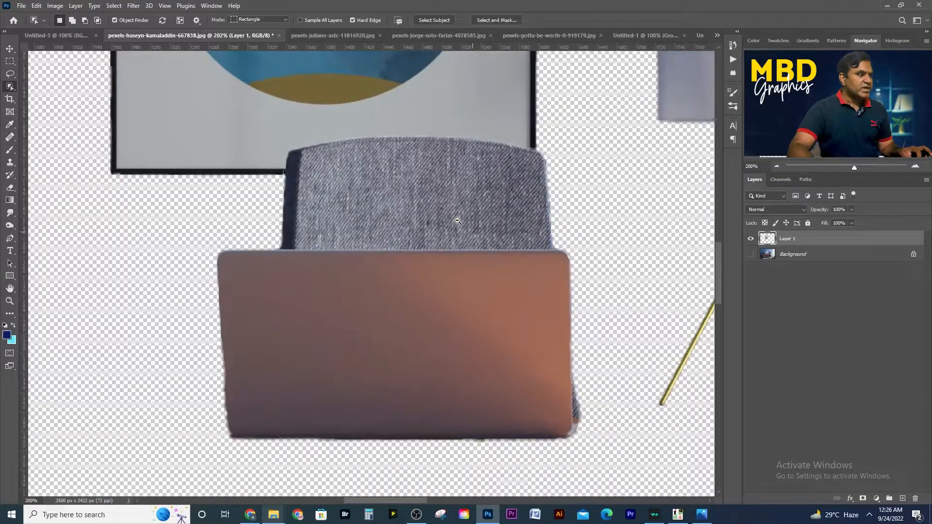
left_click(458, 221, "alt")
left_click(458, 221, "alt")
left_click_drag(521, 214, 455, 383)
left_click(430, 264, "alt")
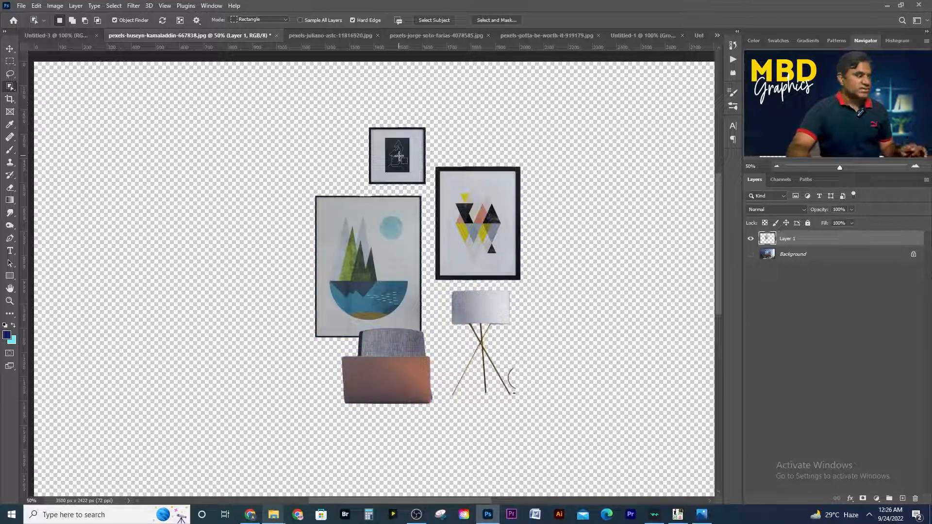
left_click(9, 48)
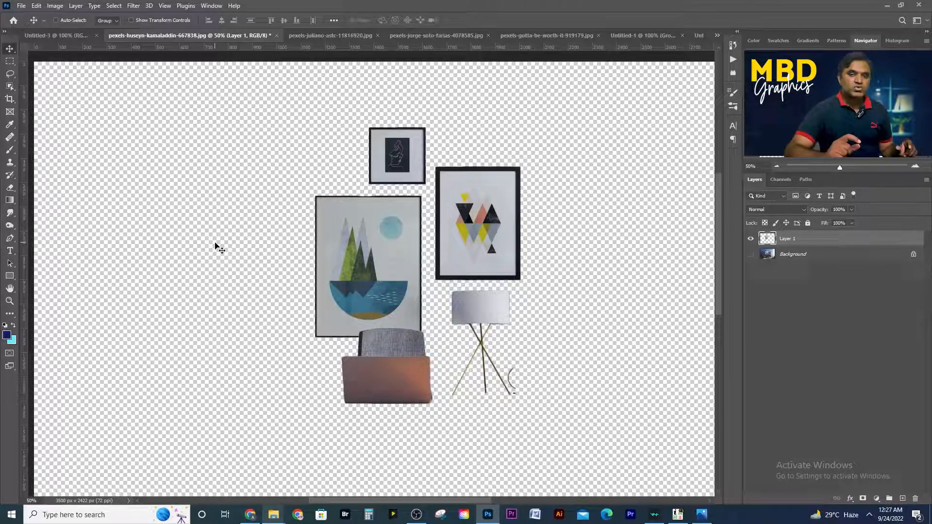
In pexels-juliano-astc-11816920.jpg, select the jumping woman by framing her with the Object Selection tool.
left_click(316, 36)
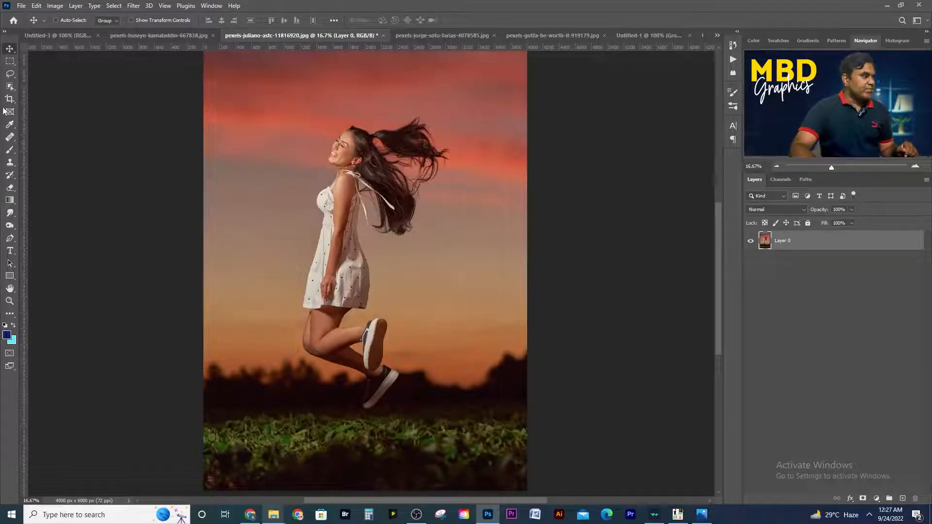
left_click(10, 86)
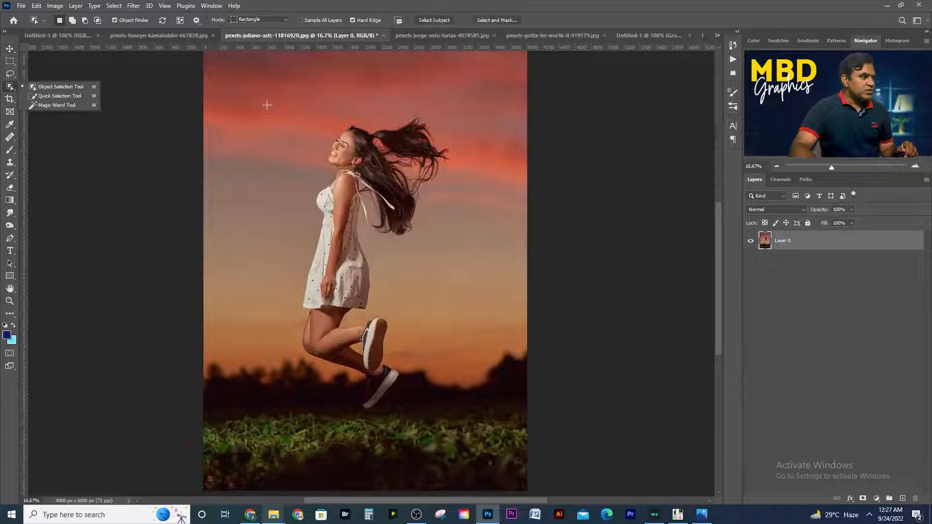
left_click_drag(280, 104, 465, 424)
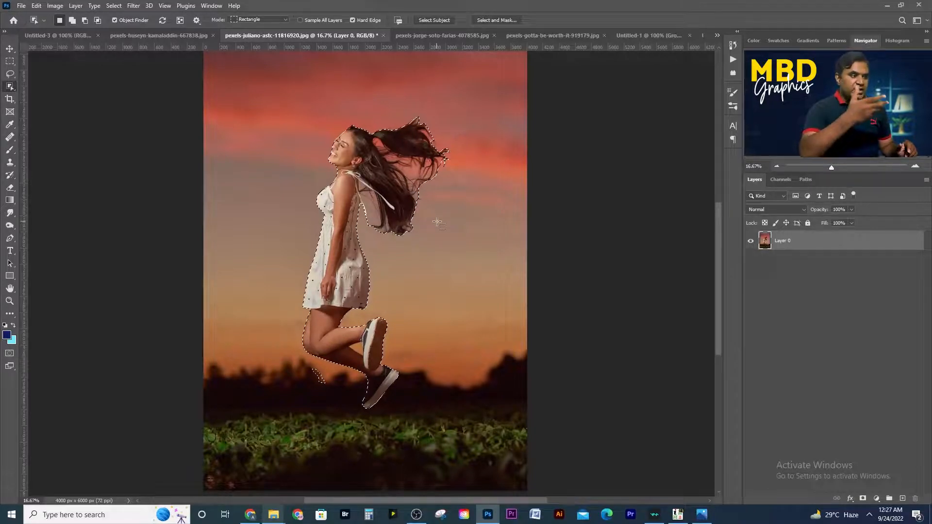
Clear the selection, reselect the woman through automatic object detection, and mask out the sky and field around her.
key("q")
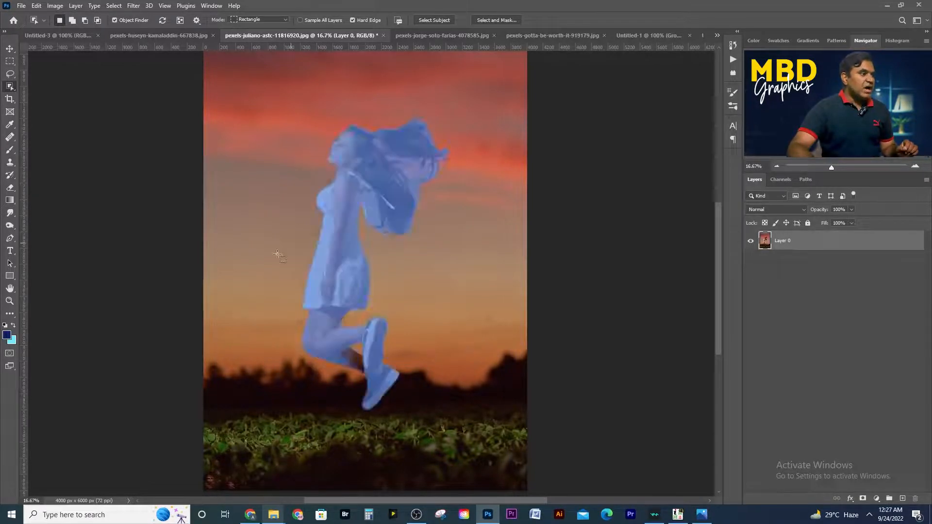
left_click(366, 166)
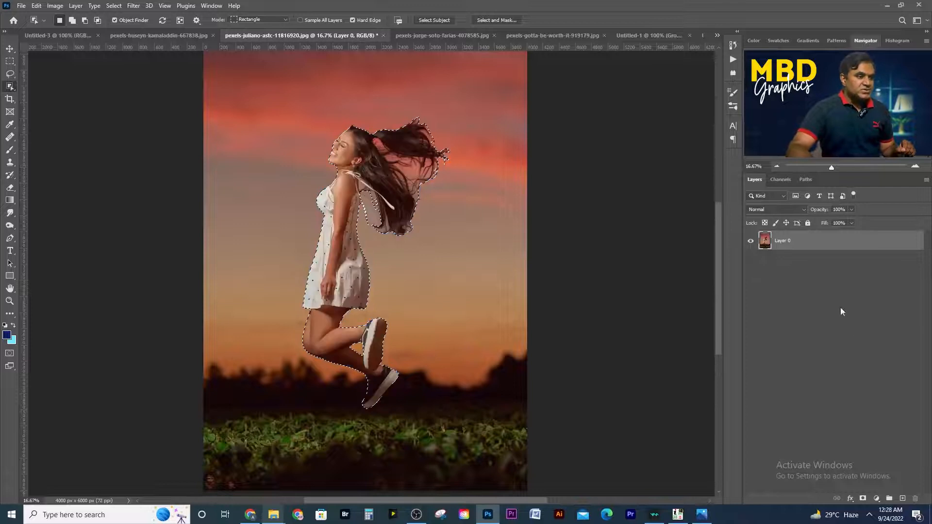
left_click(863, 499)
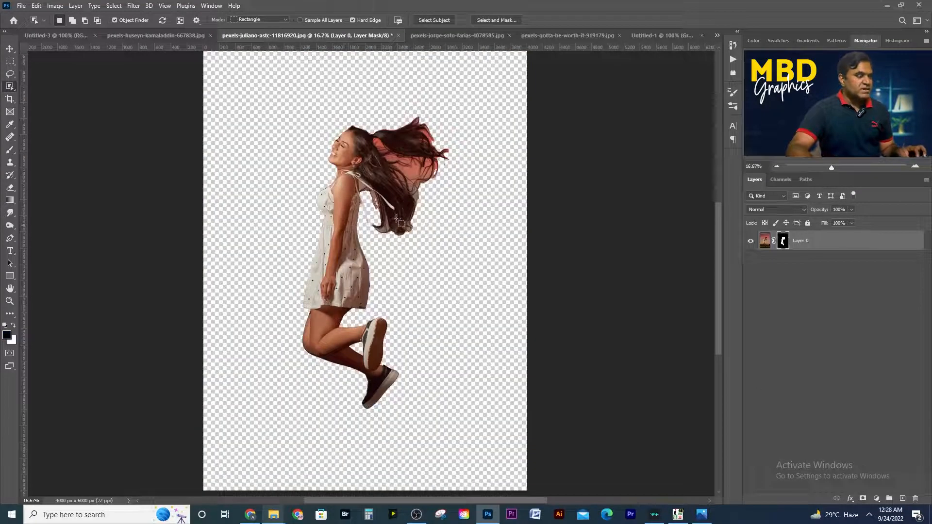
Inspect the hair edges of the masked woman, view them in Select and Mask, and leave without applying anything.
left_click(460, 207)
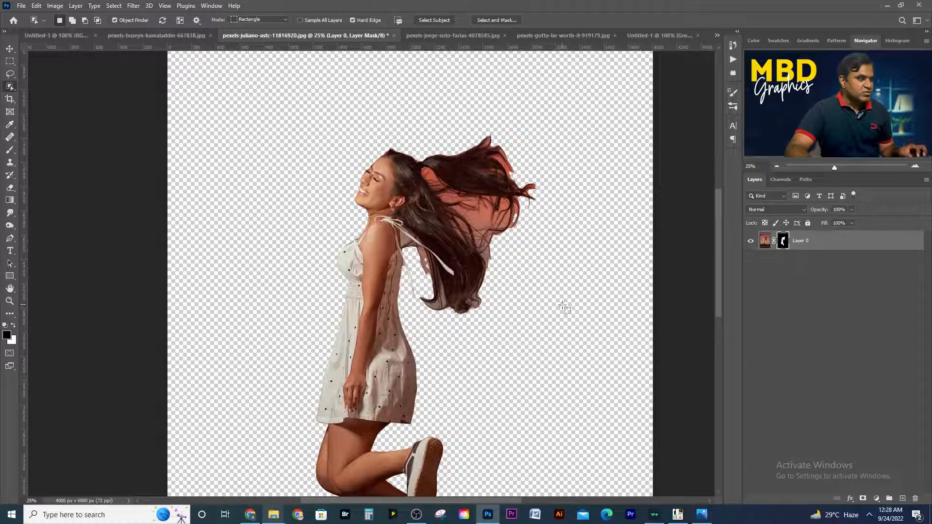
mouse_move(523, 265)
left_mouse_down()
mouse_move(545, 264)
mouse_move(524, 235)
mouse_move(522, 246)
left_mouse_up()
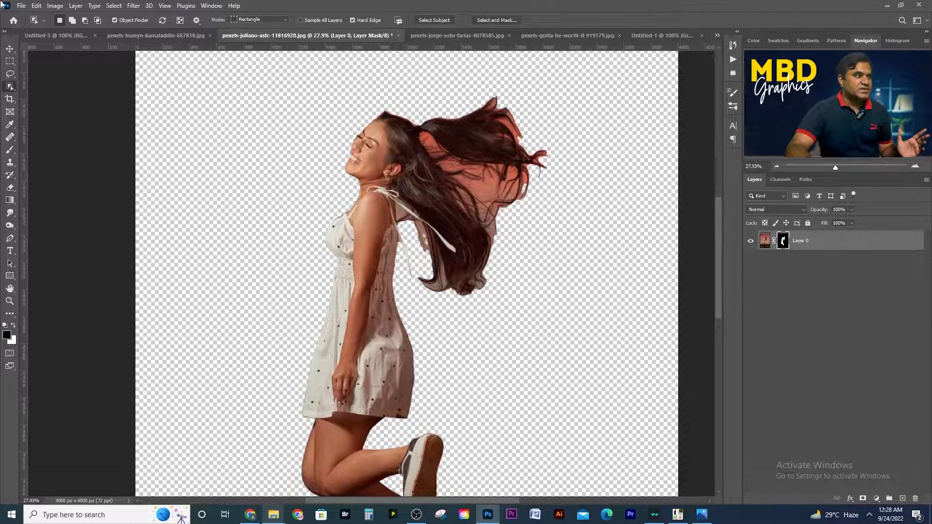
left_click(496, 19)
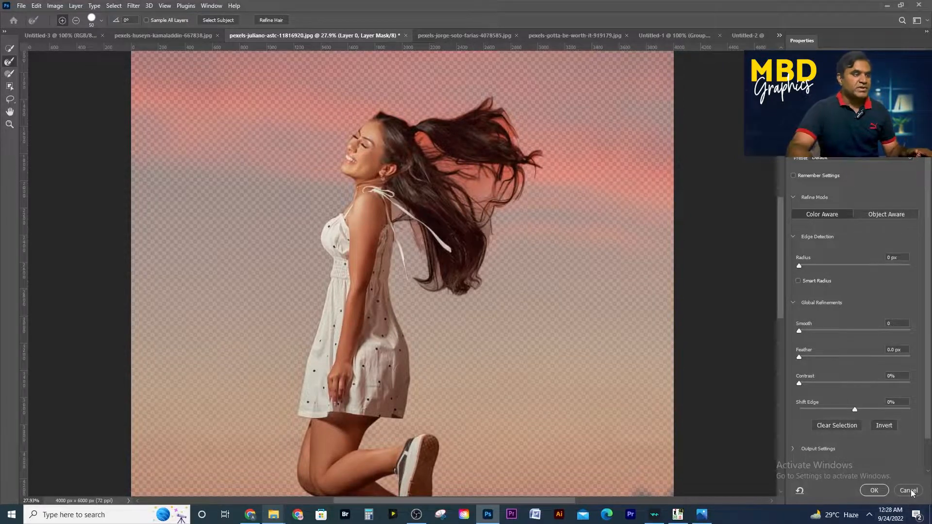
left_click(908, 491)
Paint a selection over the woman's face, dress, legs and flowing hair with the Quick Selection tool.
right_click(10, 86)
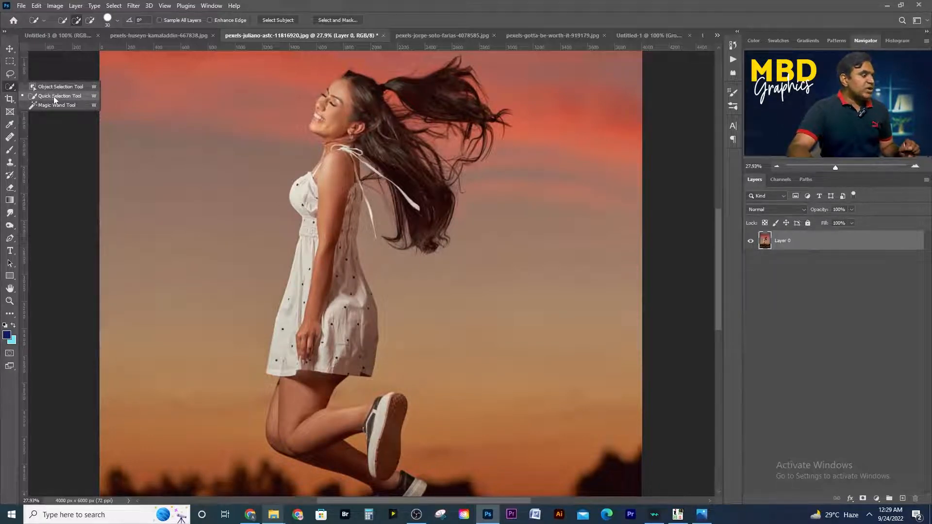
left_click(53, 96)
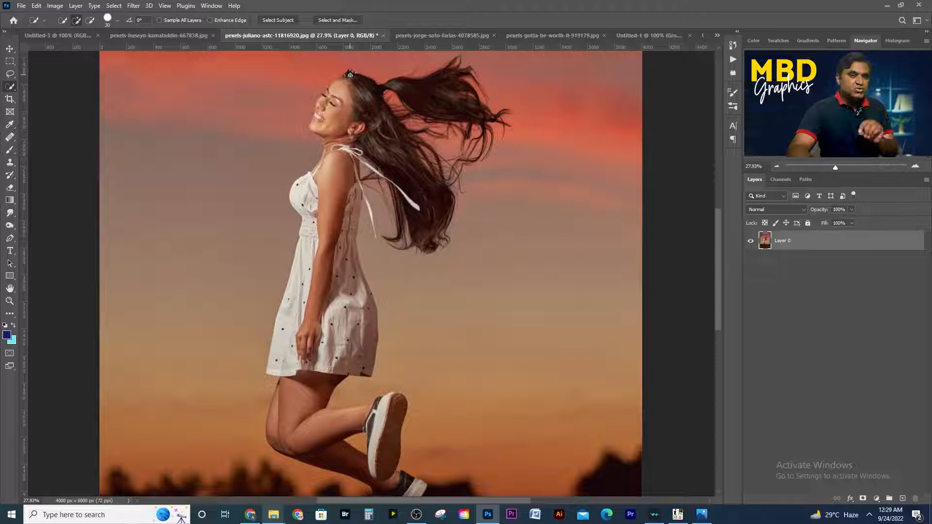
mouse_move(336, 108)
left_mouse_down()
mouse_move(327, 116)
mouse_move(366, 127)
mouse_move(342, 143)
mouse_move(318, 253)
mouse_move(291, 301)
mouse_move(310, 194)
left_mouse_up()
mouse_move(322, 340)
left_mouse_down()
mouse_move(343, 327)
mouse_move(342, 299)
left_mouse_up()
mouse_move(303, 393)
left_mouse_down()
mouse_move(292, 430)
mouse_move(319, 436)
mouse_move(287, 430)
left_mouse_up()
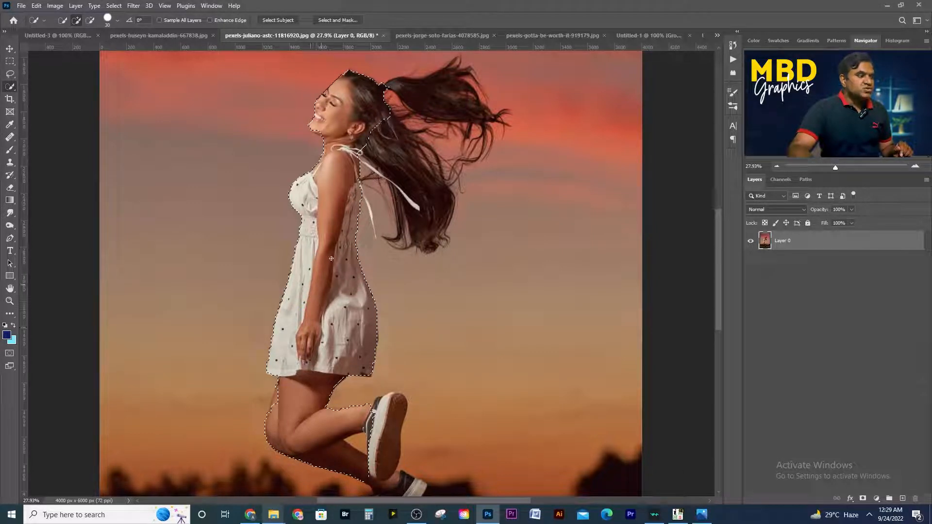
left_click_drag(361, 152, 407, 165)
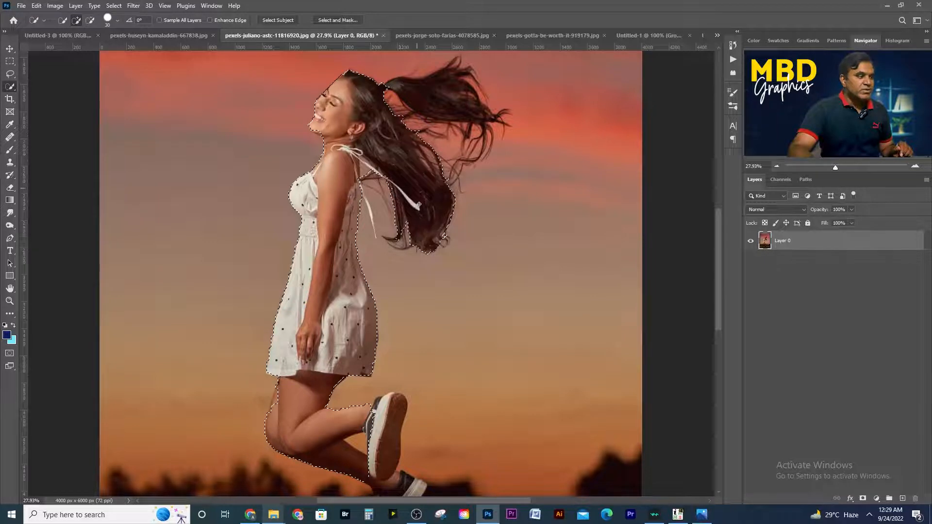
left_click_drag(378, 101, 442, 103)
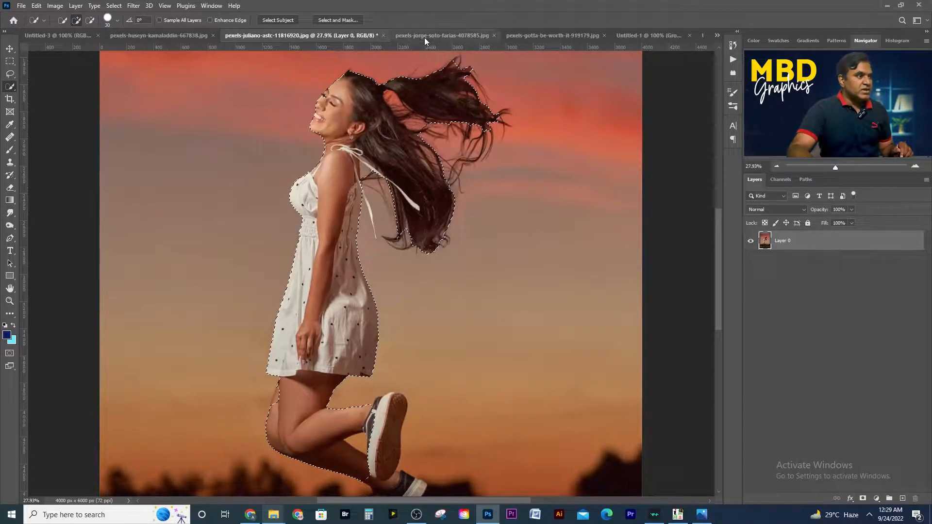
In pexels-gotta-be-worth-it-919179.jpg, paint a selection over the whole skyscraper with the Quick Selection tool.
left_click(479, 35)
left_click(534, 36)
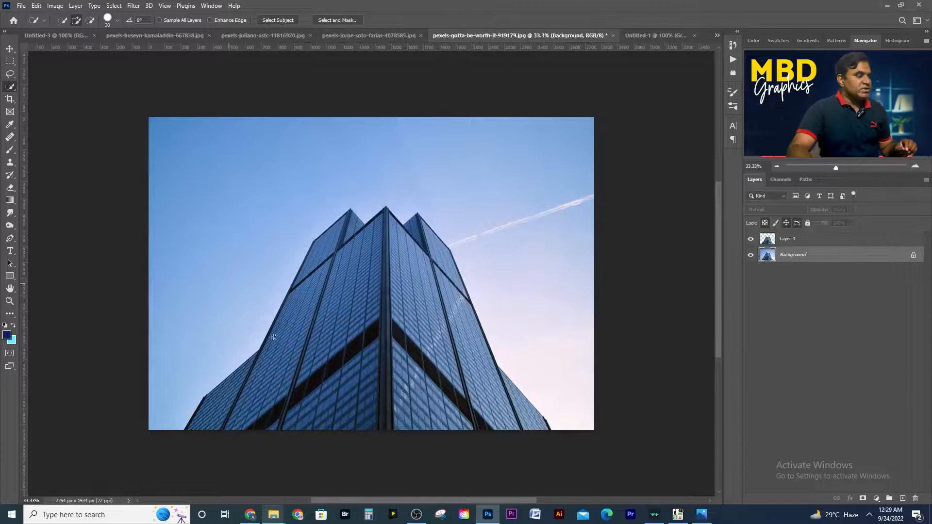
right_click(7, 89)
left_click(54, 98)
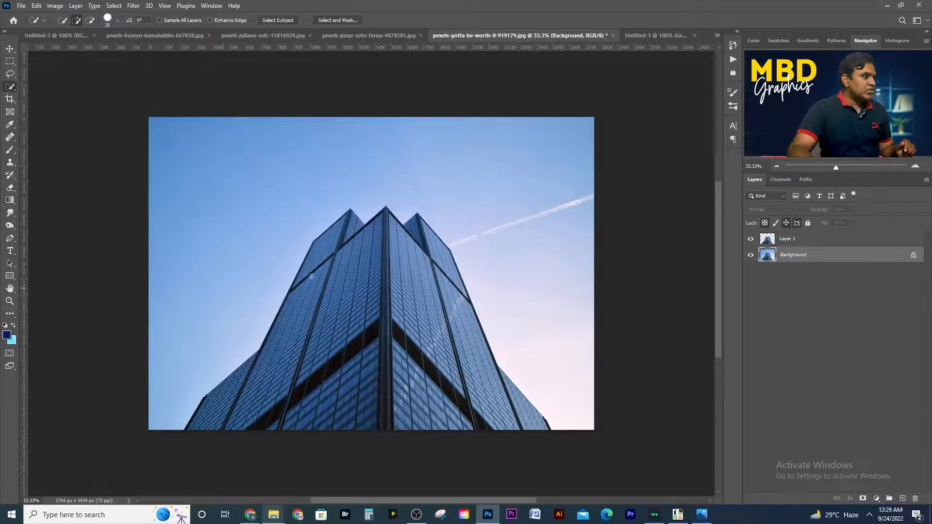
left_click_drag(344, 222, 332, 240)
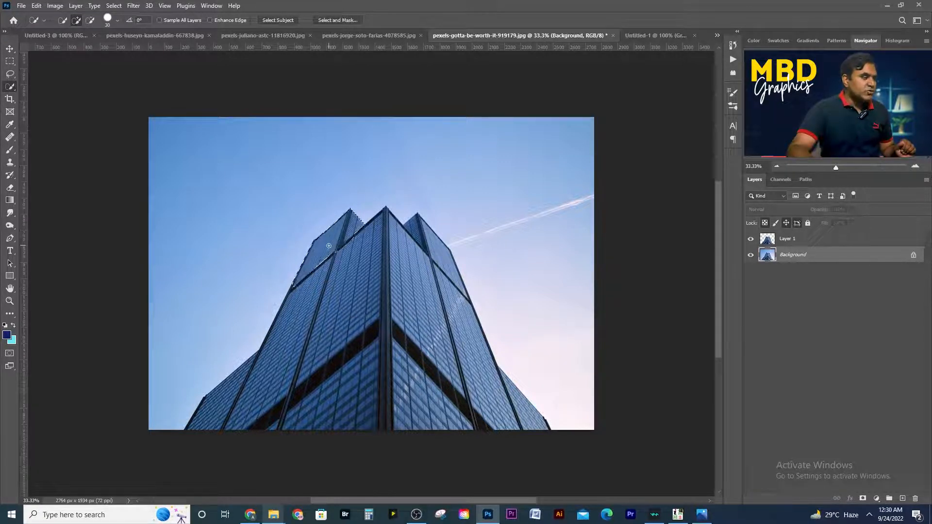
mouse_move(329, 246)
left_mouse_down()
mouse_move(273, 393)
mouse_move(252, 413)
mouse_move(361, 421)
mouse_move(473, 413)
mouse_move(469, 377)
mouse_move(435, 335)
mouse_move(426, 299)
mouse_move(440, 252)
left_mouse_up()
left_click_drag(518, 407, 506, 425)
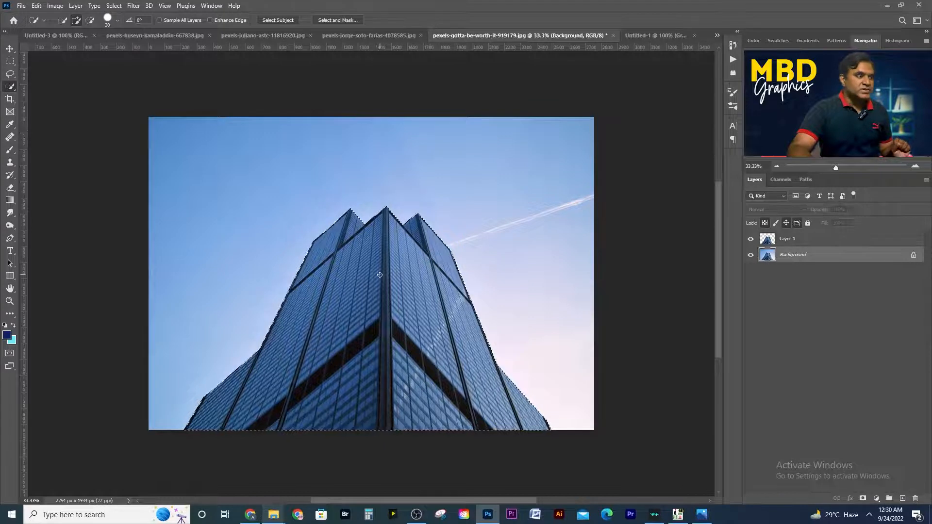
Copy the selected skyscraper to a new layer and hide the Background layer.
right_click(357, 279)
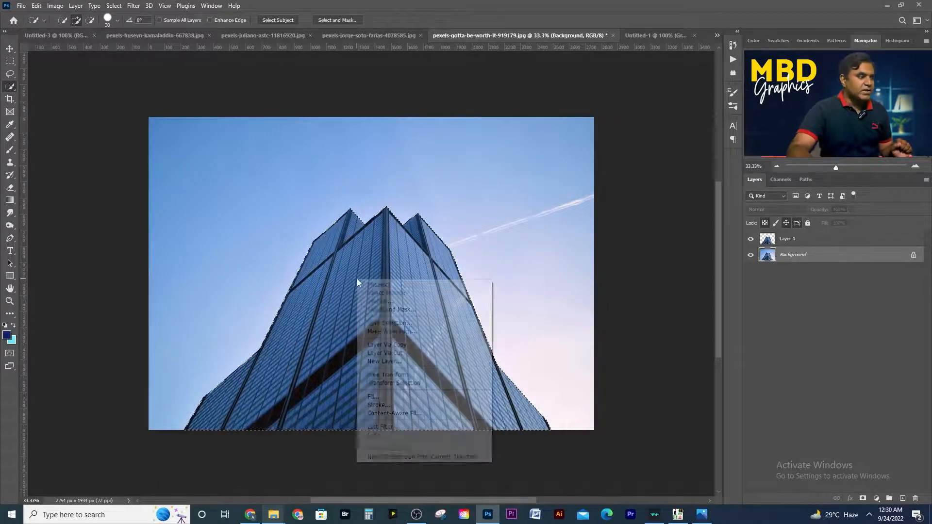
left_click(383, 346)
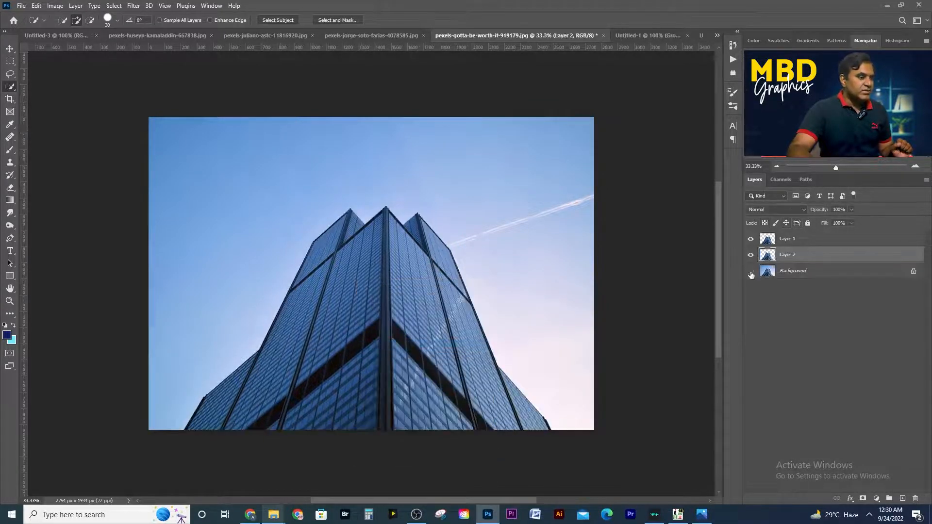
left_click(751, 272)
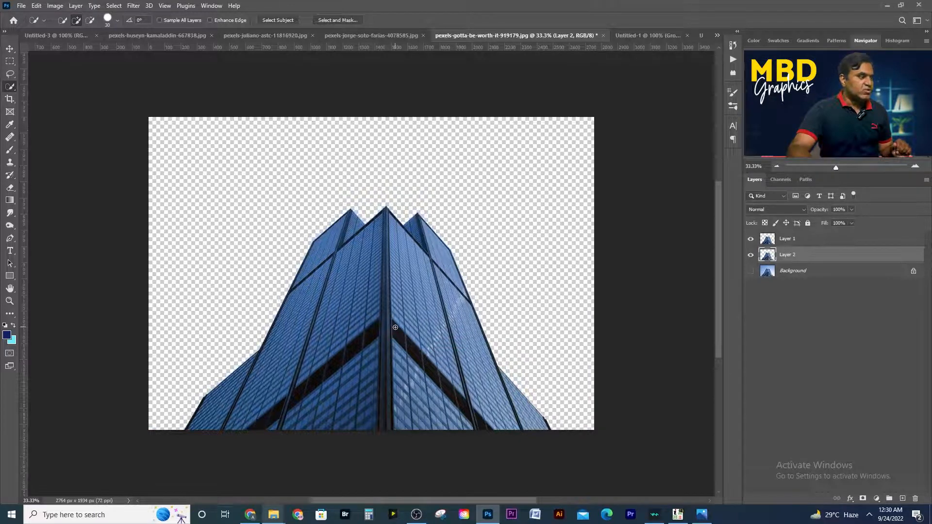
In Untitled-1, set the Magic Wand tolerance to 20, sample the gradient's dark blue side, clear the selection, and sample its light cyan side.
right_click(10, 88)
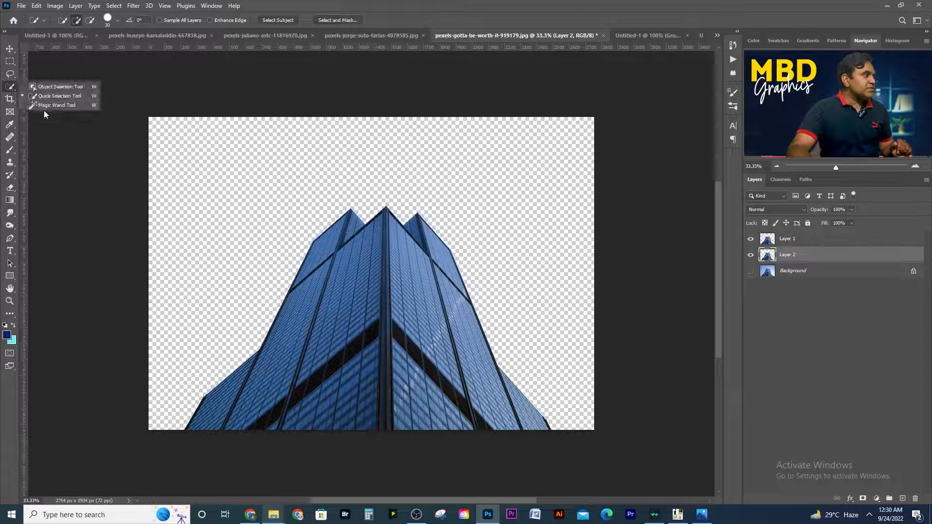
left_click(44, 106)
left_click(666, 36)
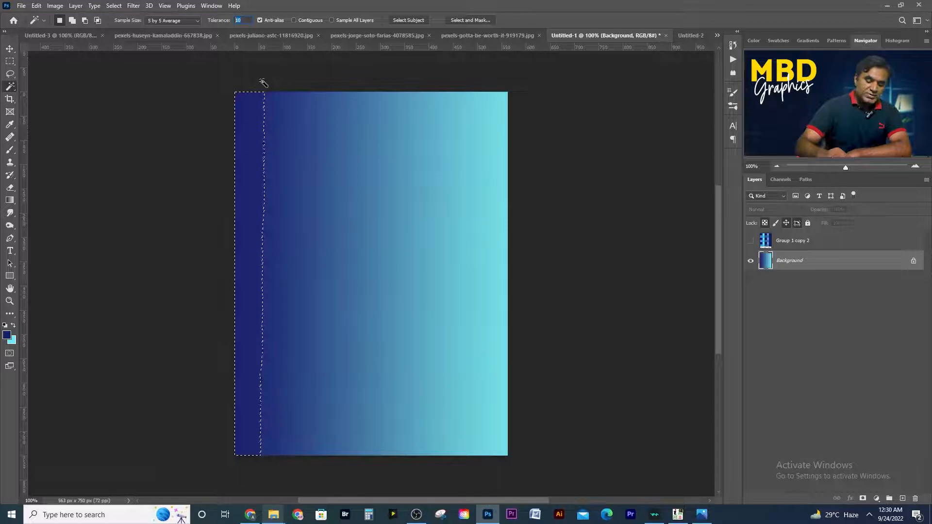
type("20")
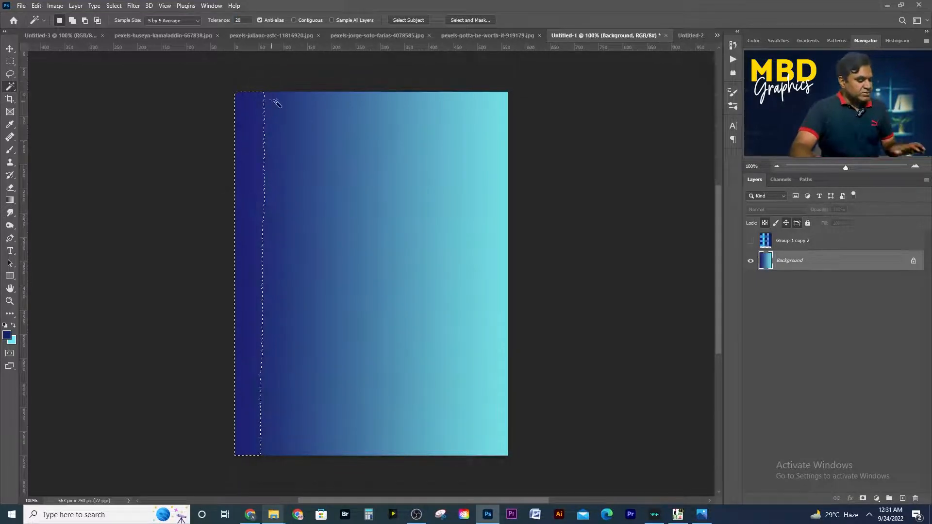
key("ctrl+d")
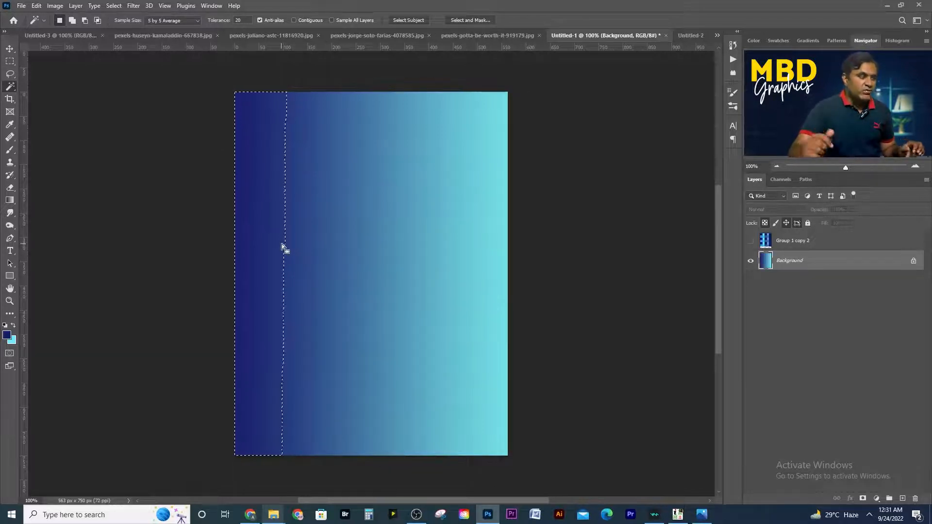
key("ctrl+d")
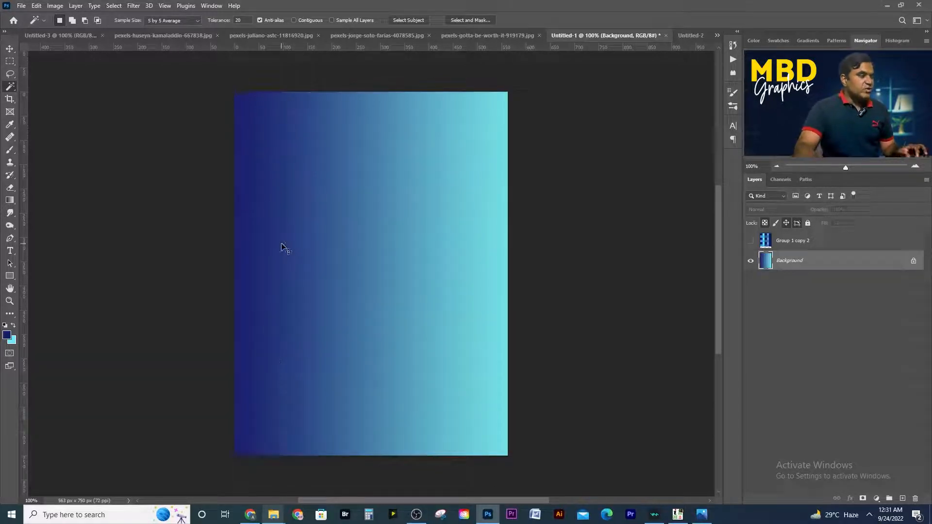
left_click(503, 226)
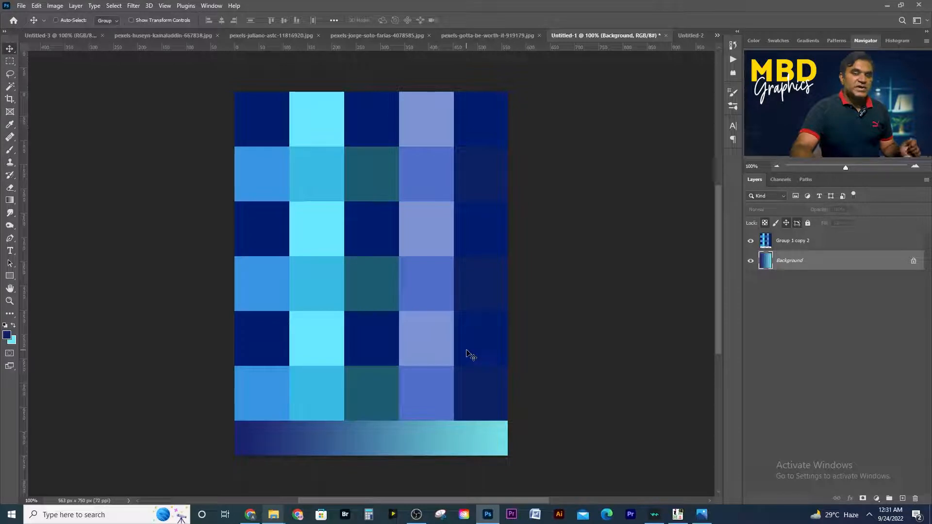
On the Group 1 copy 2 layer, select the navy squares using the Magic Wand with a tolerance of 10.
left_click(9, 87)
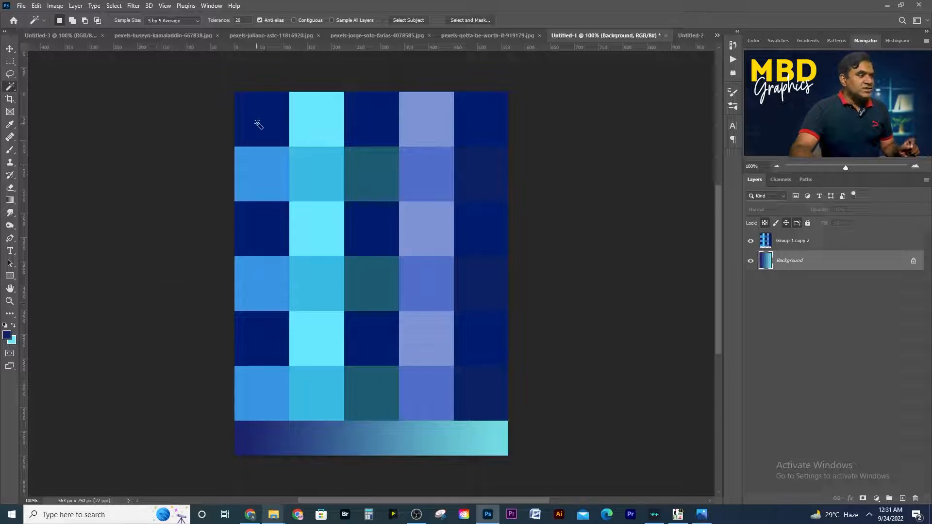
key("alt+bracketright")
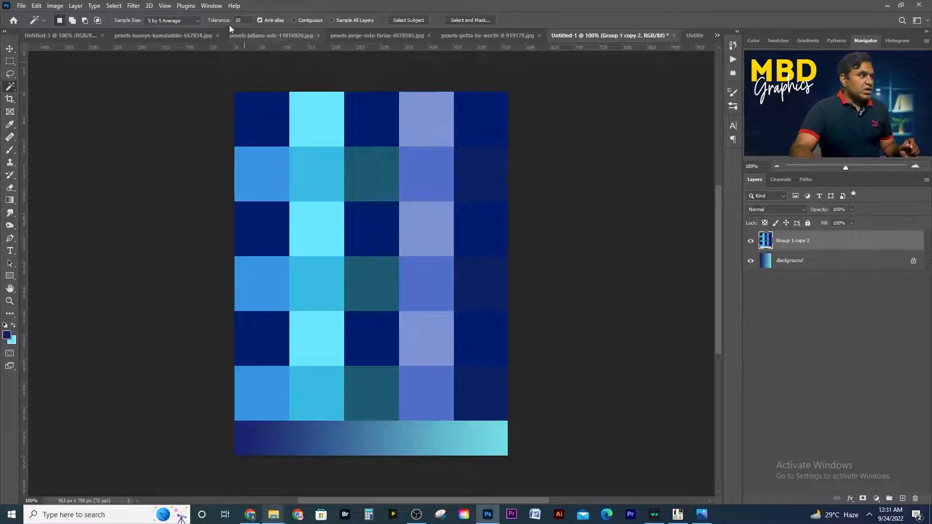
type("10")
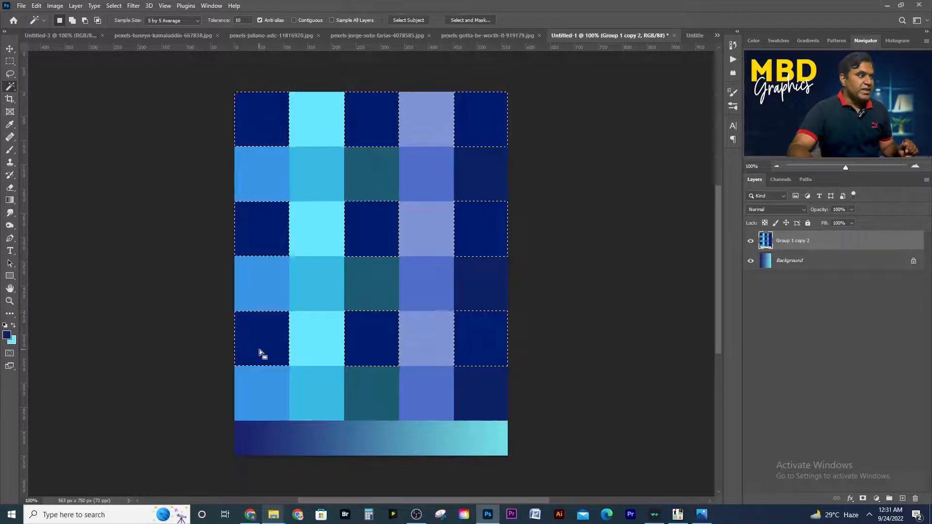
Select the bright cyan, lavender, teal and medium cyan squares one colour at a time with the Magic Wand, and clear the selection.
left_click(319, 129)
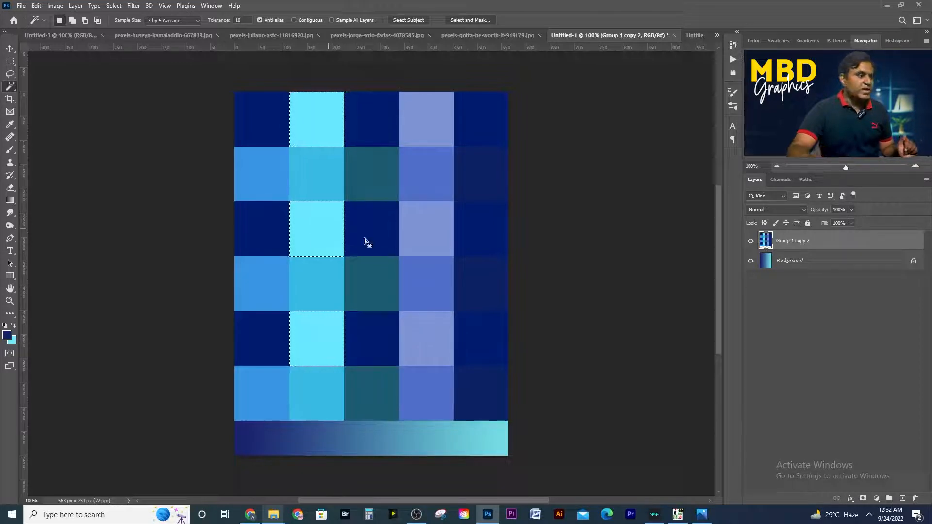
left_click(430, 230)
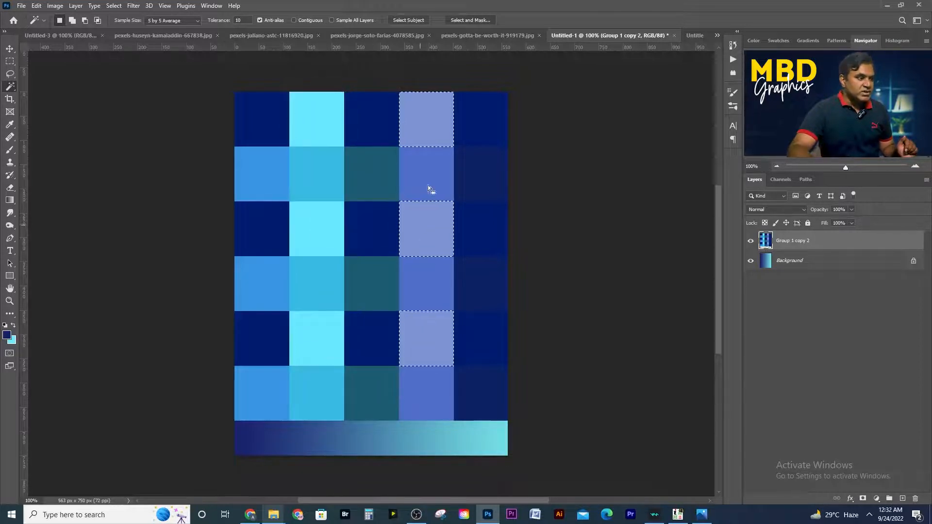
left_click(379, 180)
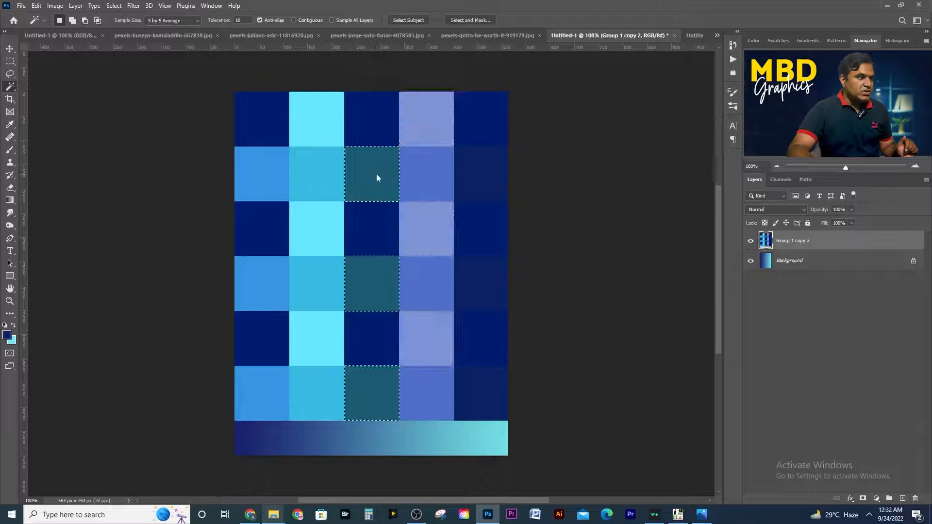
left_click(311, 289)
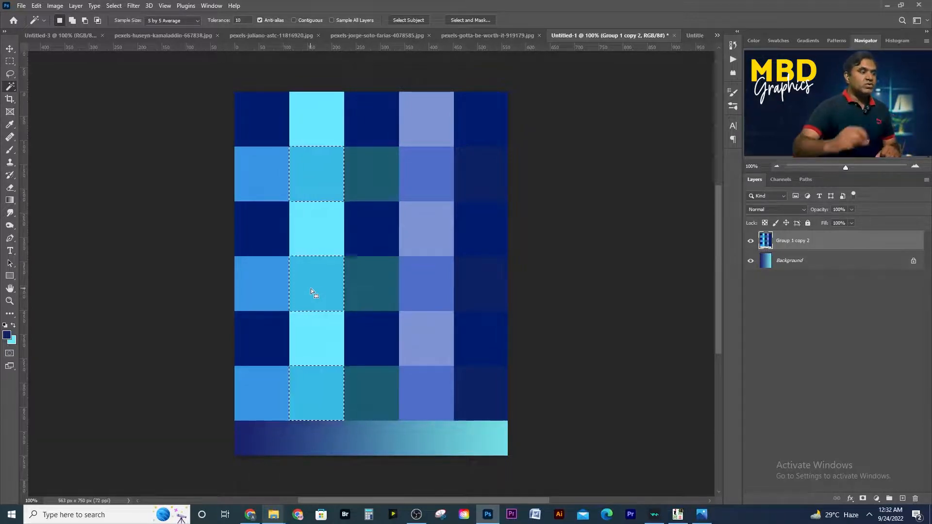
key("ctrl+d")
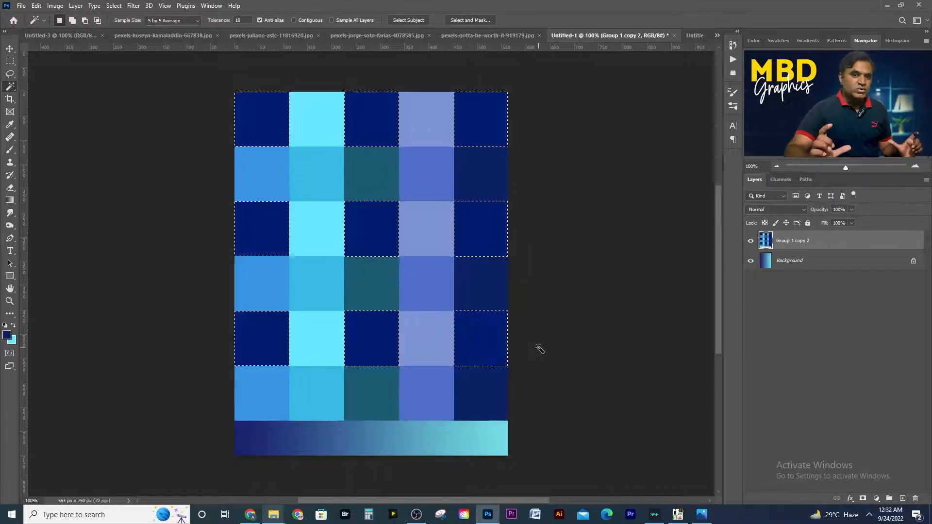
Set the Magic Wand tolerance to 20 and sample the top navy square in the first column.
left_click_drag(242, 20, 143, 23)
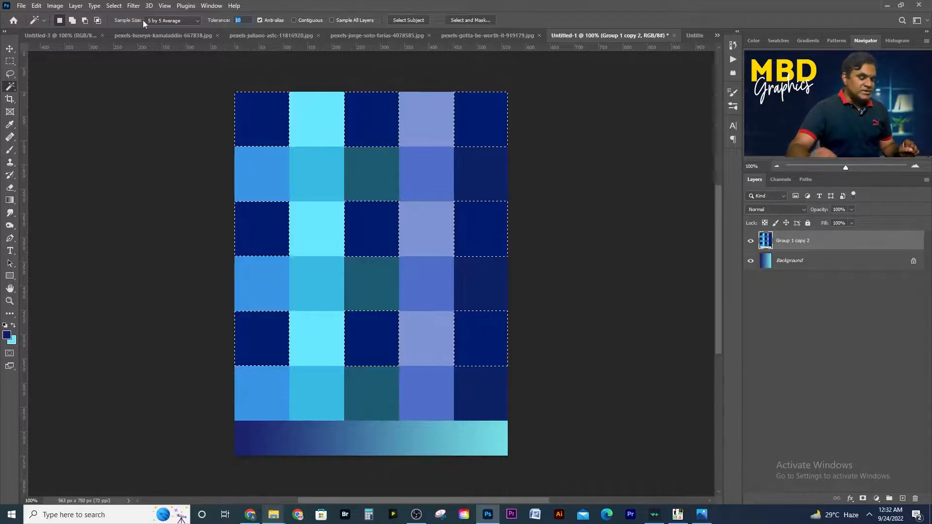
type("20")
left_click(210, 150)
left_click(266, 121)
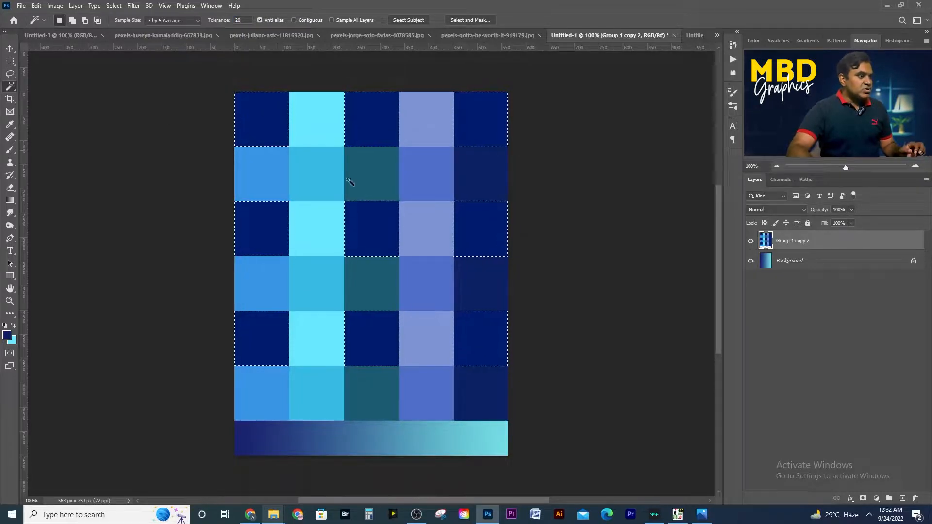
Clear the selection, sample the first navy square with the Magic Wand at tolerance 30, and deselect everything.
key("ctrl+d")
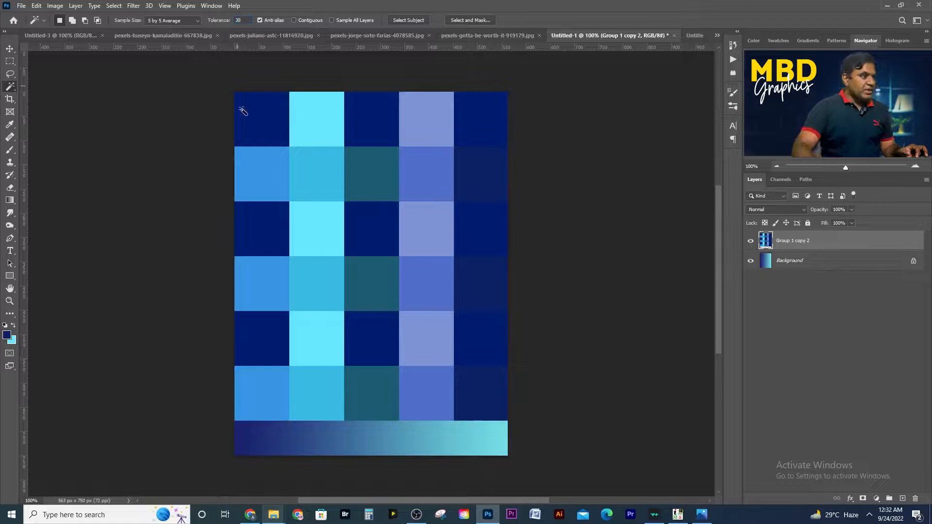
left_click(254, 125)
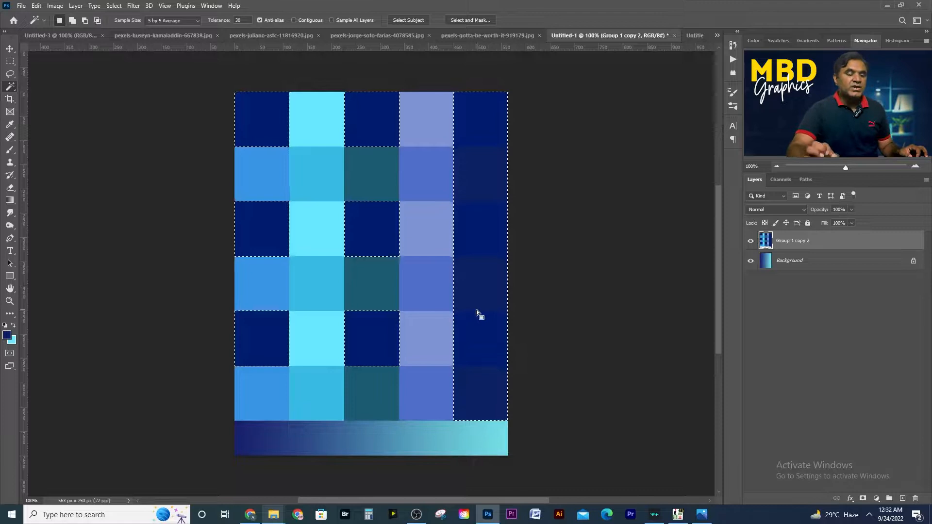
key("ctrl+d")
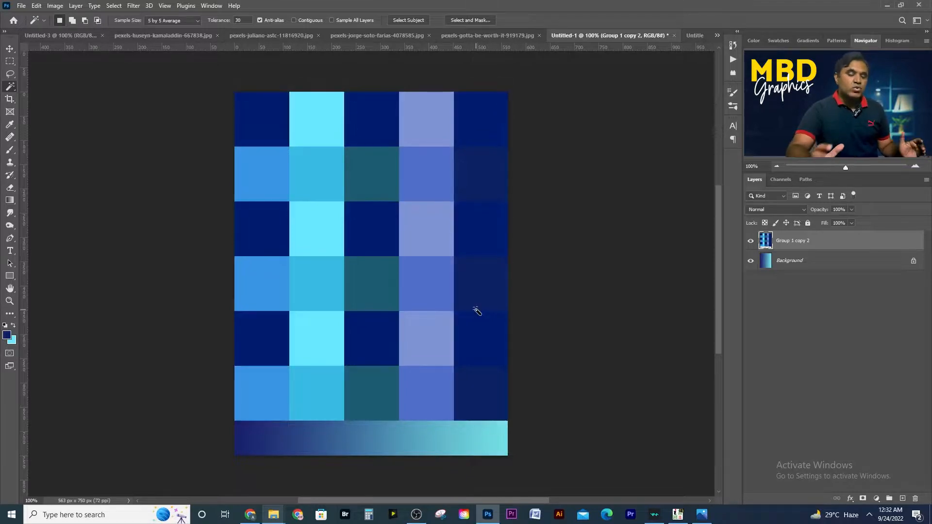